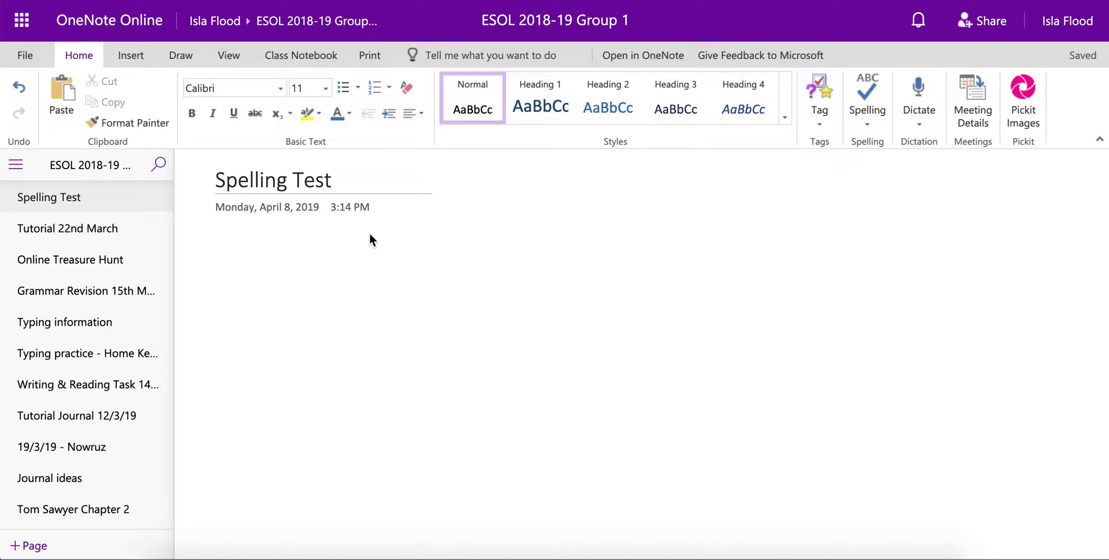
Step: Start a new blank quiz from the notebook's Insert > Forms list
{"action": "left_click", "coordinate": [221, 241]}
{"action": "left_click", "coordinate": [143, 69]}
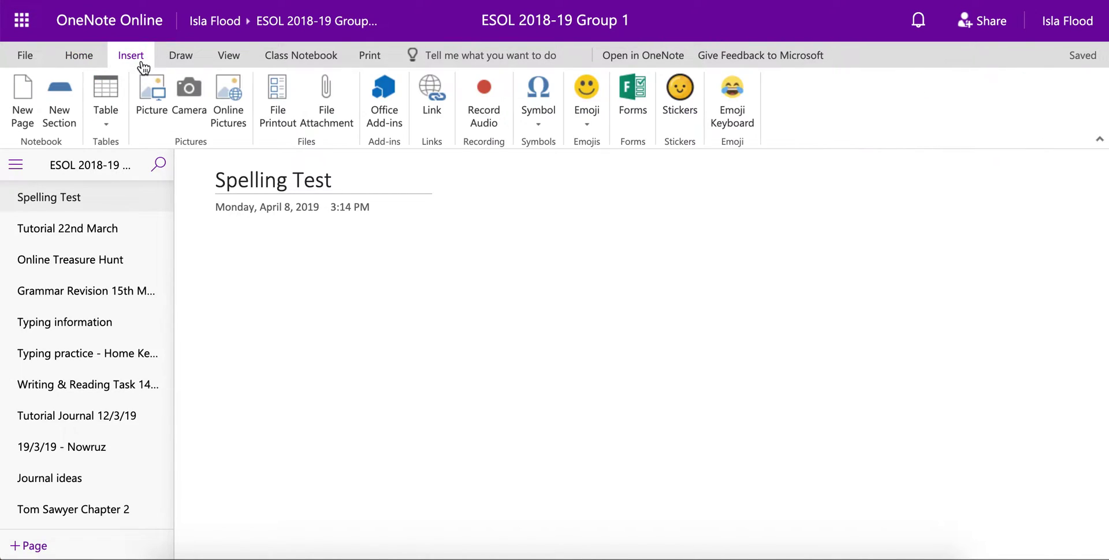
{"action": "left_click", "coordinate": [635, 118]}
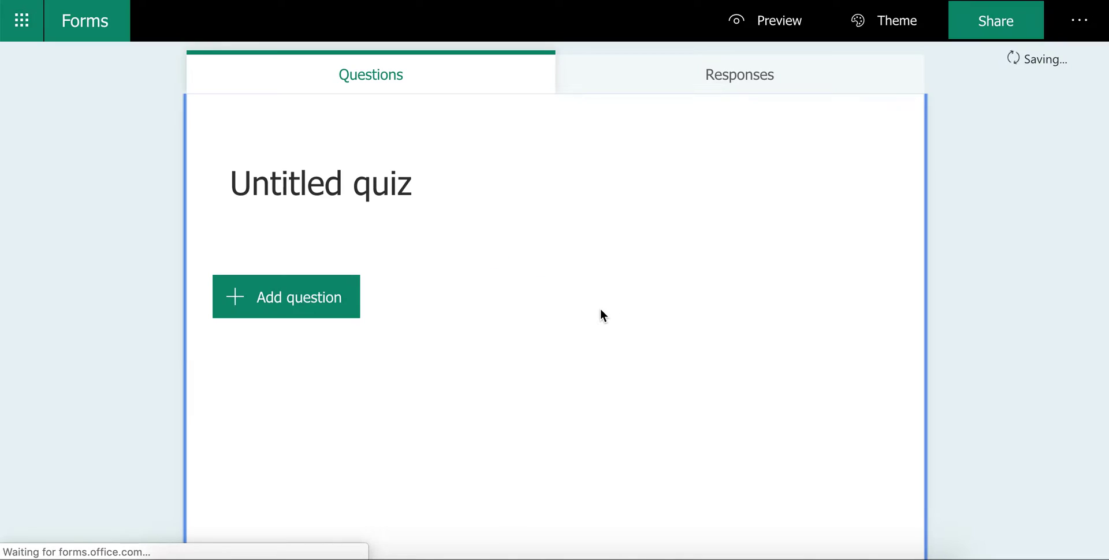
Step: Title the new quiz 'Spelling Test 3' and bring up the question types
{"action": "left_click", "coordinate": [232, 185]}
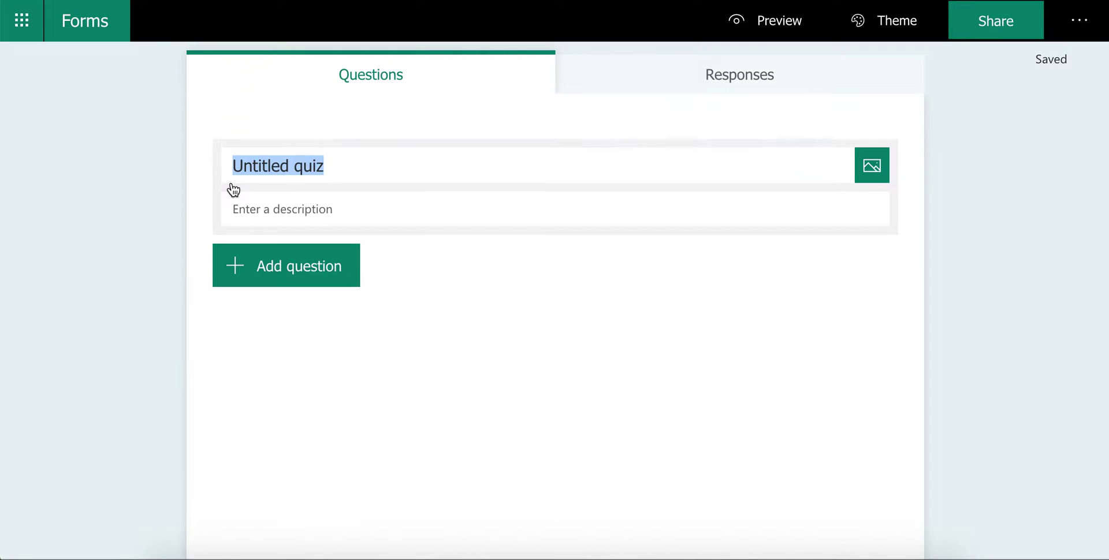
{"action": "type", "text": "Spellni"}
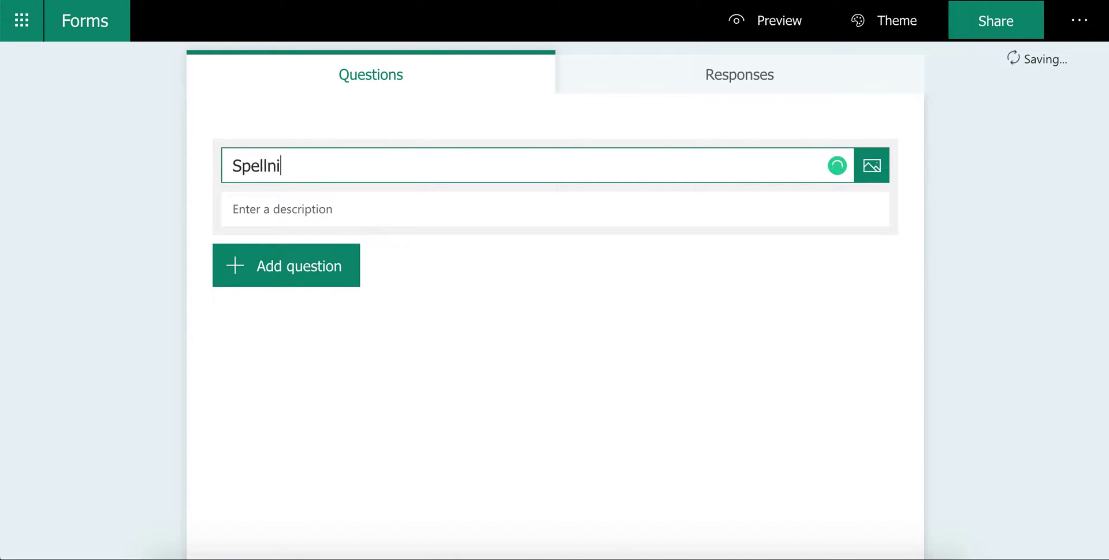
{"action": "key", "text": "BackSpace"}
{"action": "key", "text": "BackSpace"}
{"action": "type", "text": "ing Test 3"}
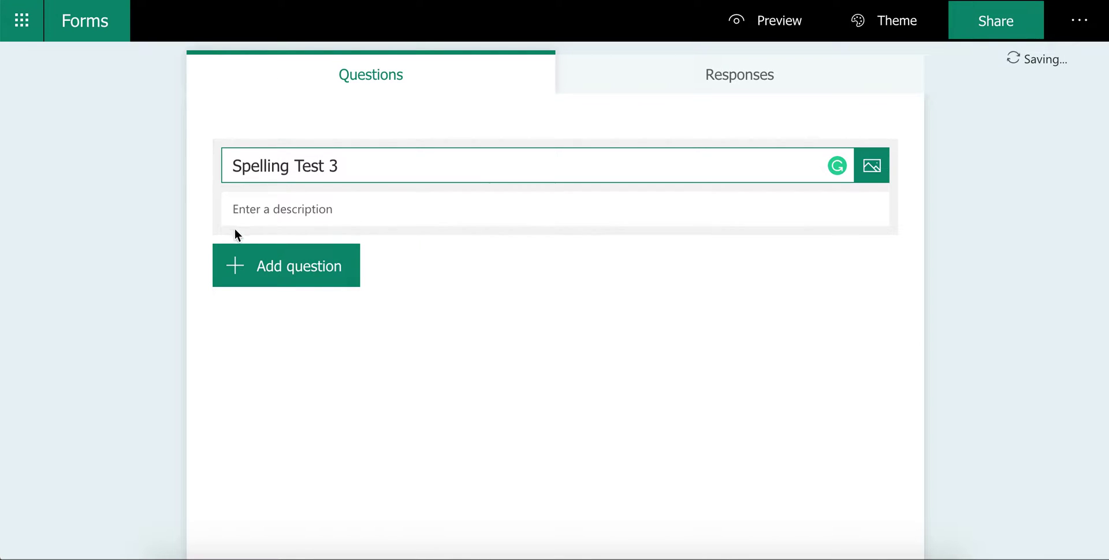
{"action": "left_click", "coordinate": [255, 286]}
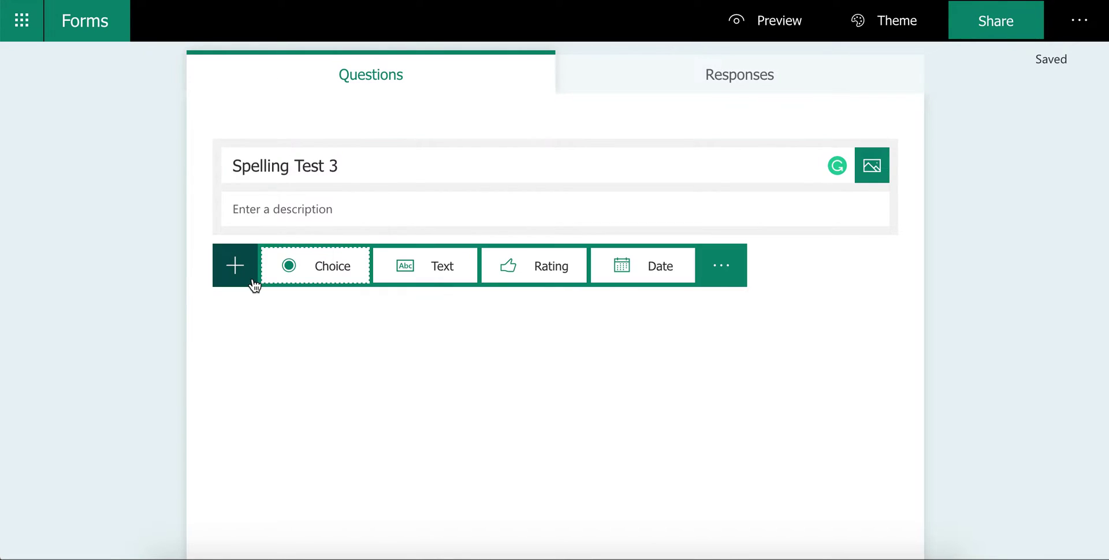
Step: Add a text question with a blank title and correct answer 'because'
{"action": "left_click", "coordinate": [441, 274]}
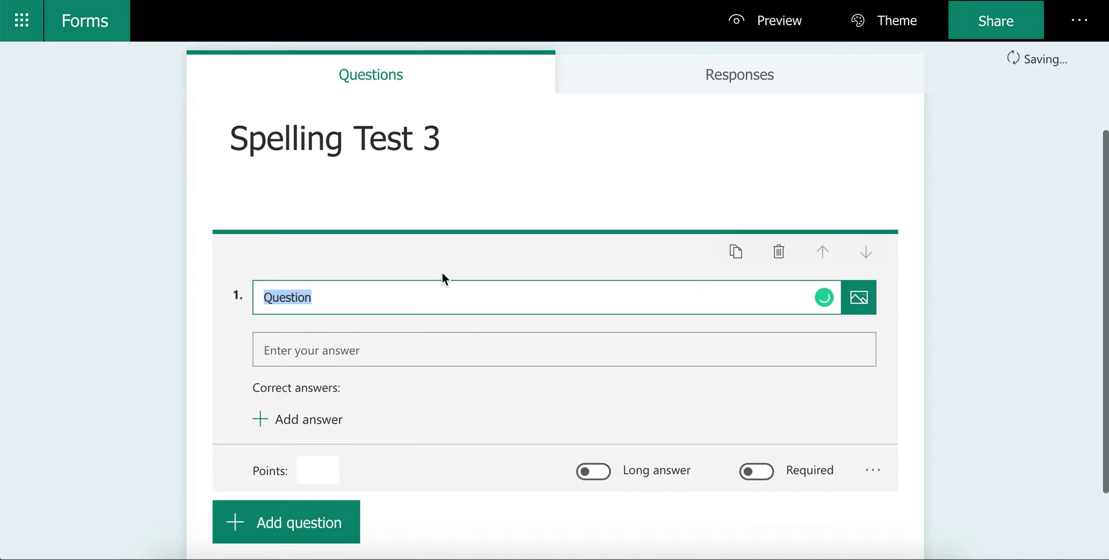
{"action": "key", "text": "BackSpace"}
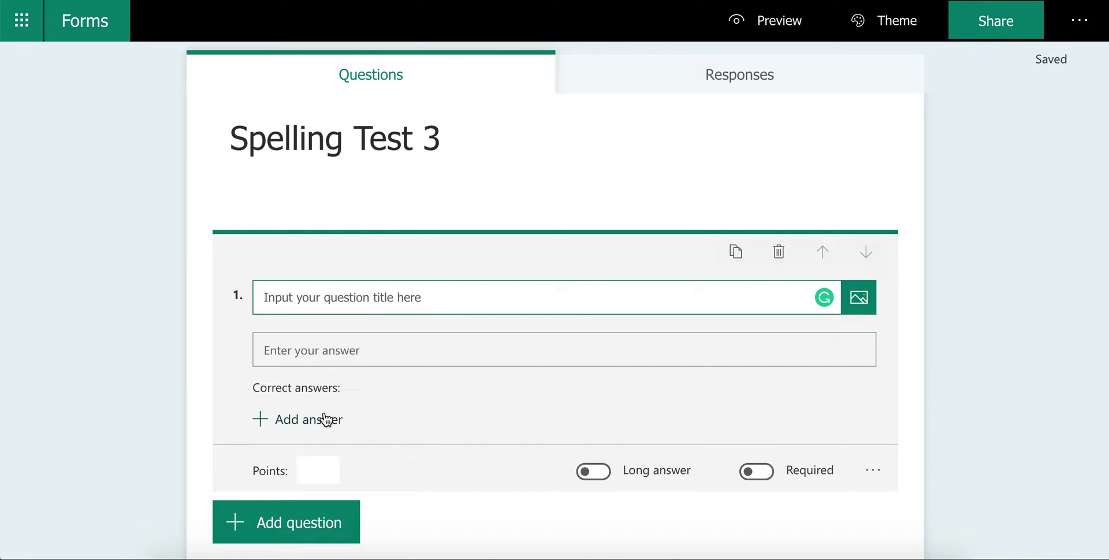
{"action": "left_click", "coordinate": [329, 387]}
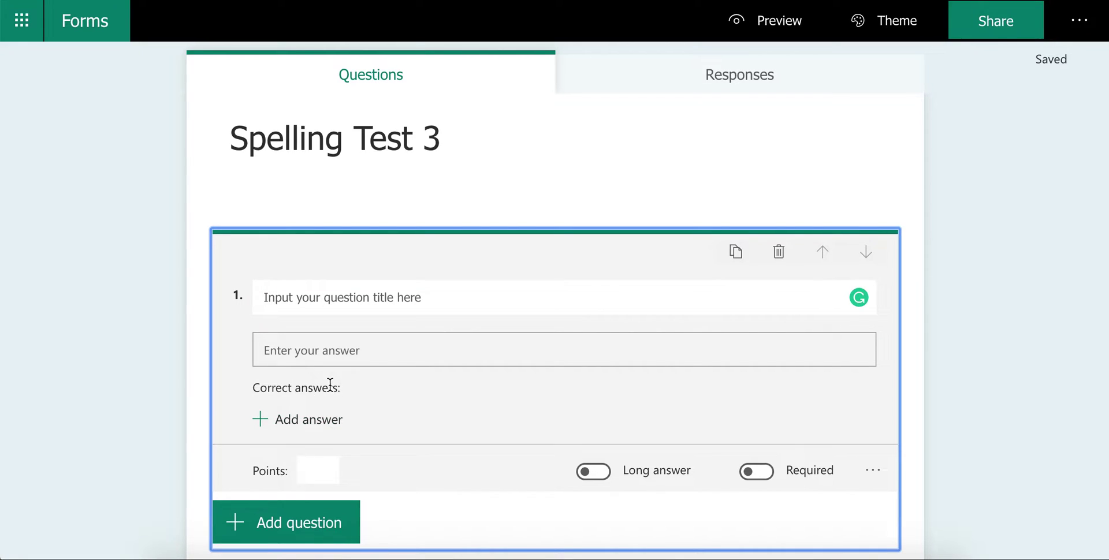
{"action": "left_click", "coordinate": [336, 425]}
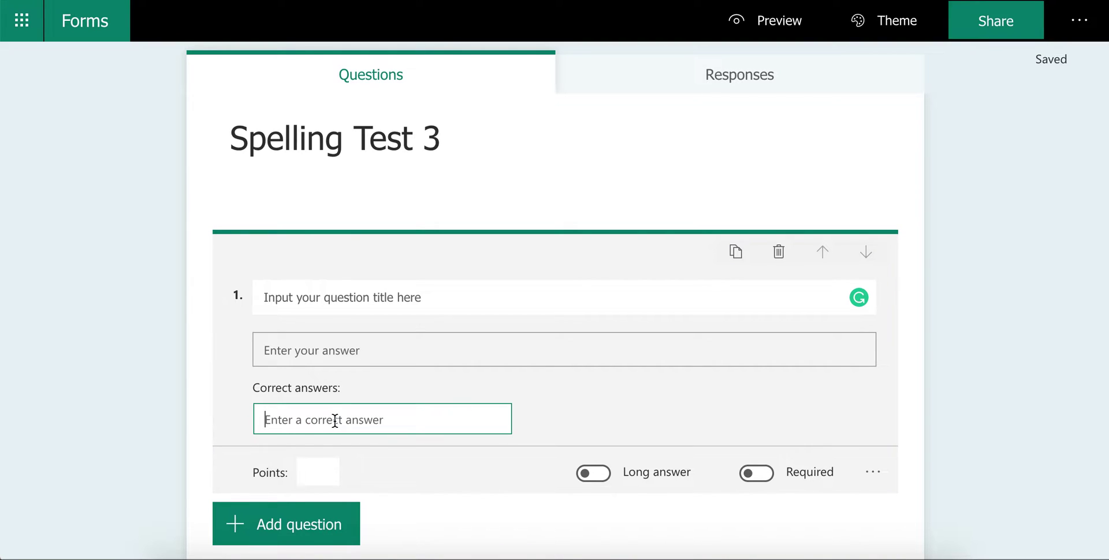
{"action": "type", "text": "Bu"}
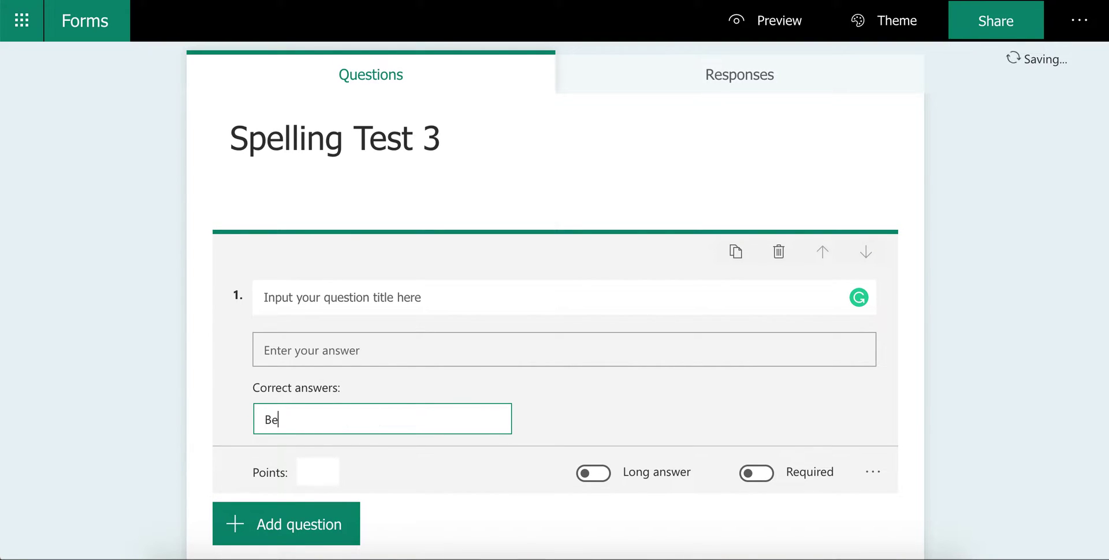
{"action": "key", "text": "BackSpace"}
{"action": "key", "text": "BackSpace"}
{"action": "type", "text": "because"}
{"action": "left_click", "coordinate": [320, 469]}
Step: Make question 1 worth 1 point and required
{"action": "type", "text": "1"}
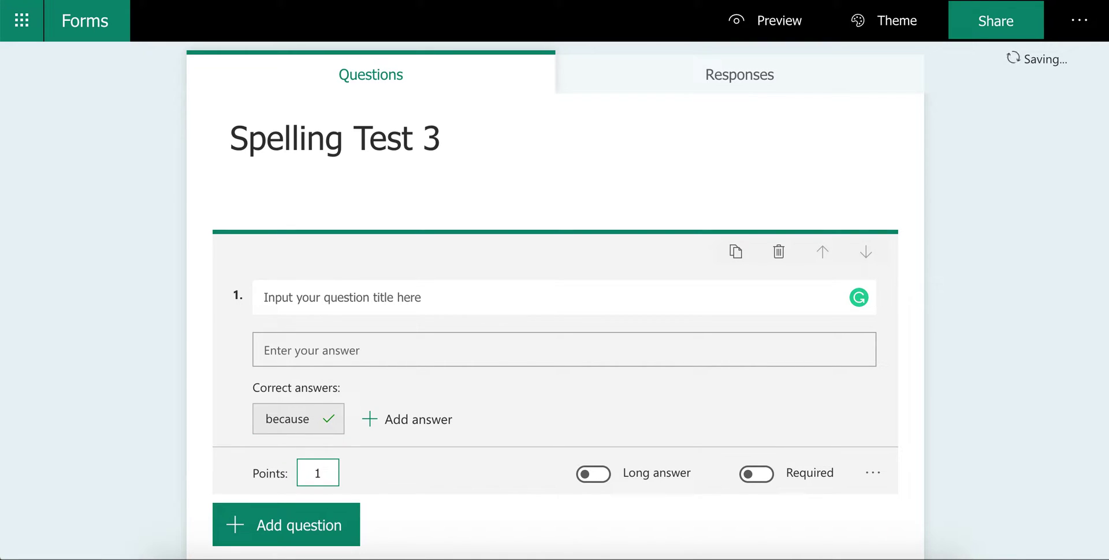
{"action": "left_click", "coordinate": [756, 476]}
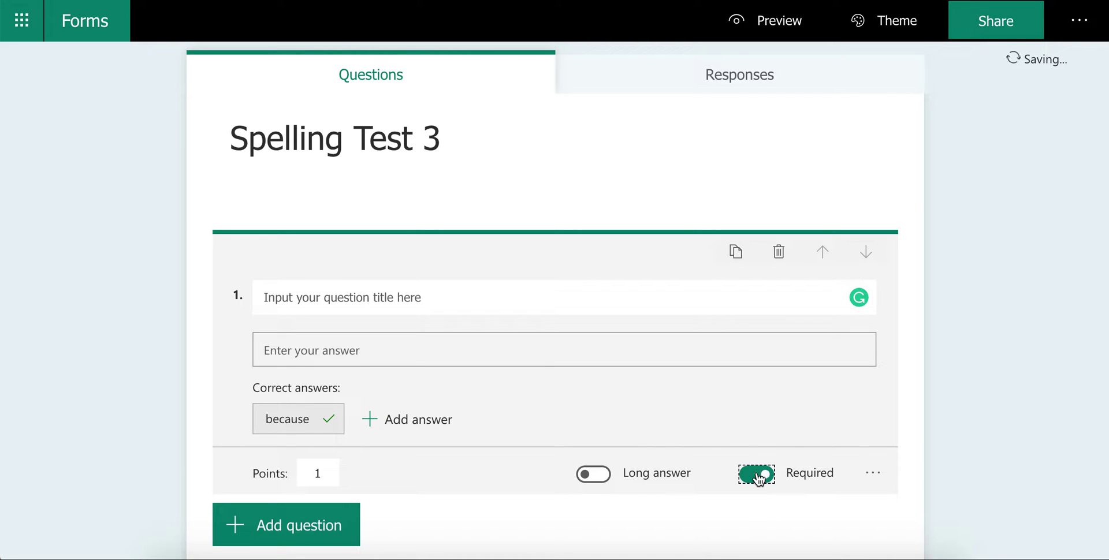
{"action": "left_click", "coordinate": [871, 476]}
{"action": "scroll", "coordinate": [844, 478], "scroll_direction": "down", "scroll_amount": 1}
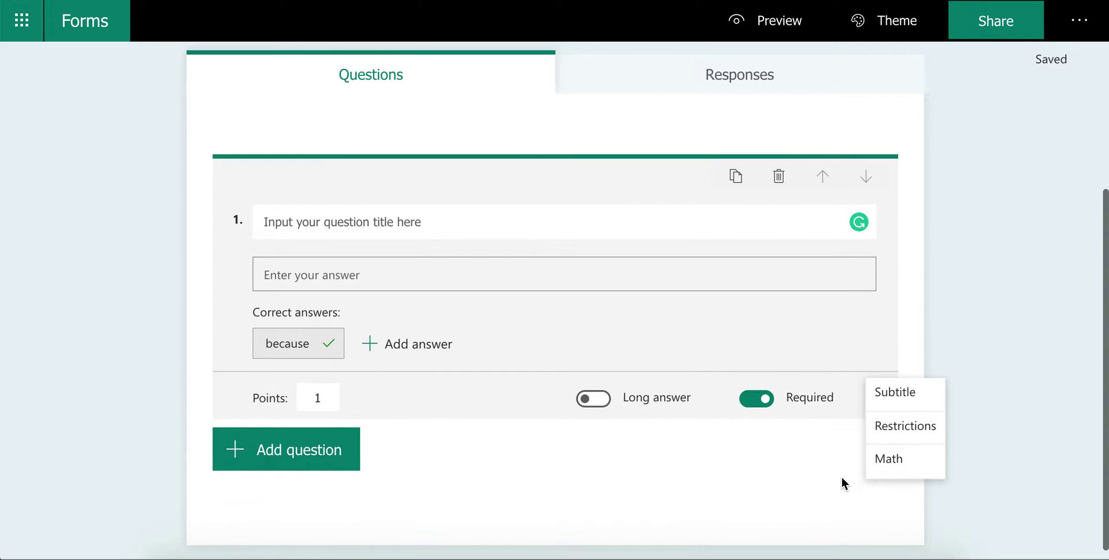
Step: Add a second text question with a blank title and correct answer 'table'
{"action": "left_click", "coordinate": [416, 404]}
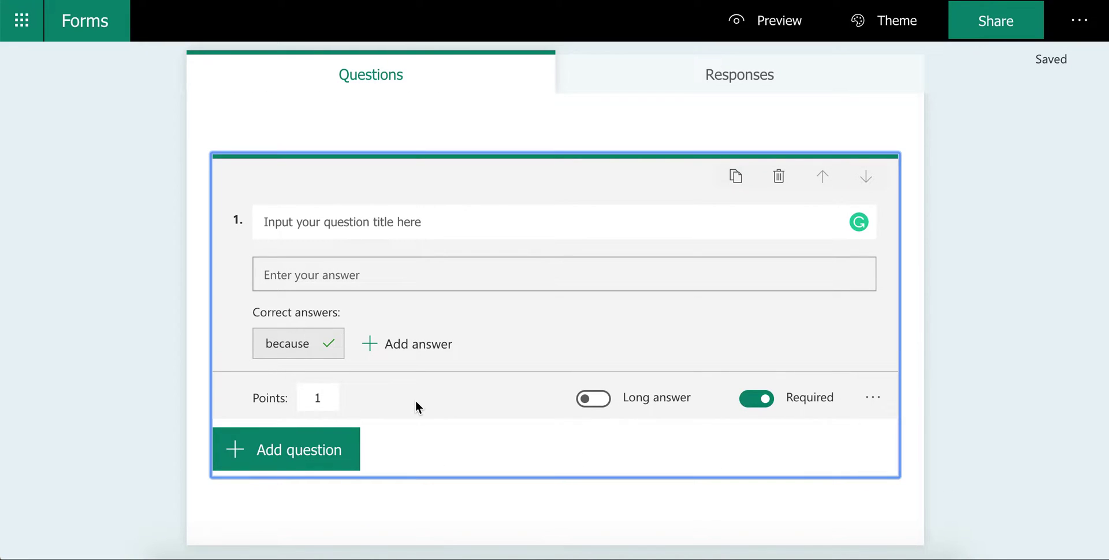
{"action": "left_click", "coordinate": [307, 451]}
{"action": "left_click", "coordinate": [397, 446]}
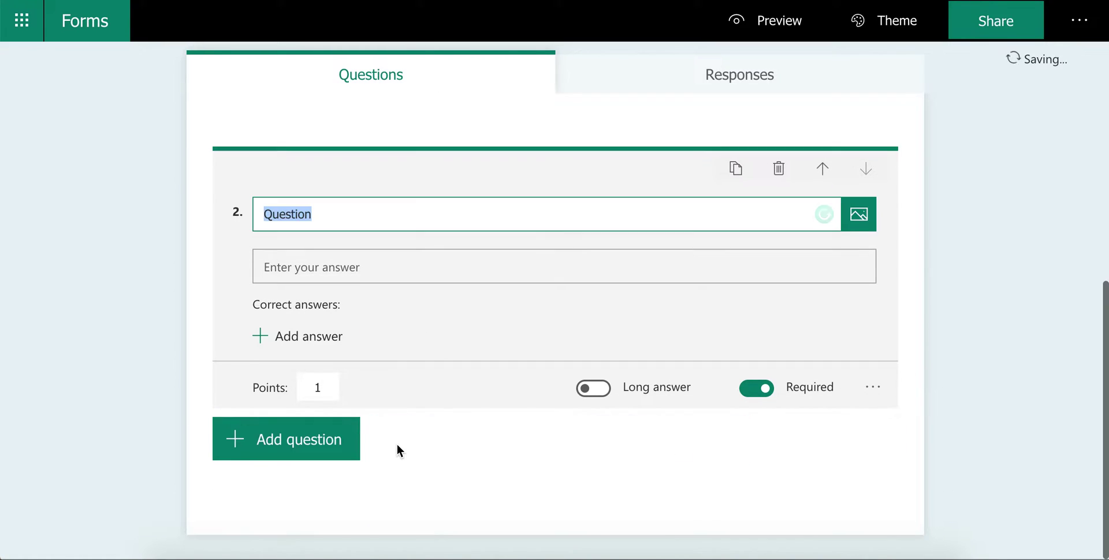
{"action": "key", "text": "BackSpace"}
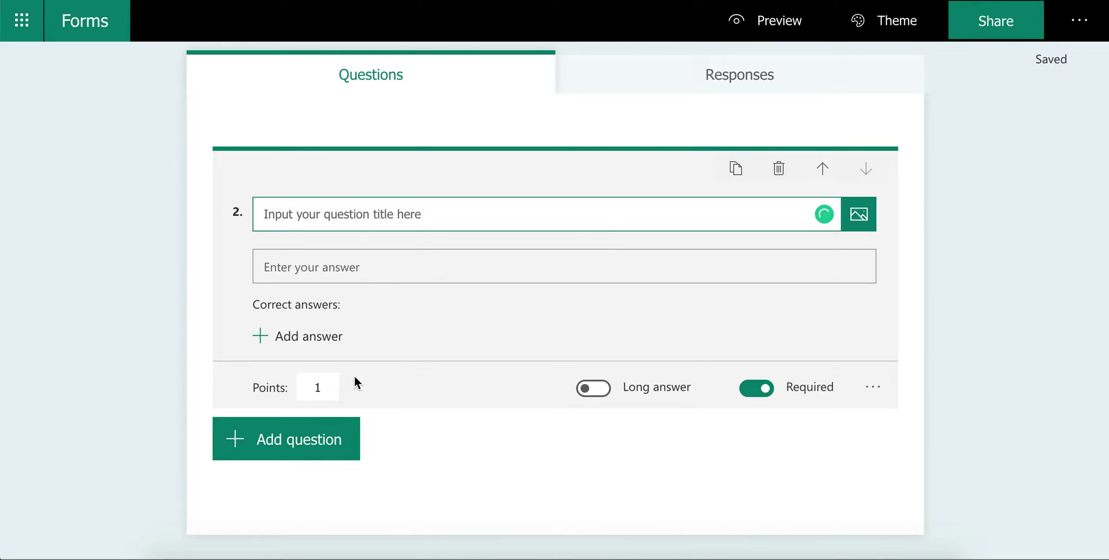
{"action": "type", "text": "table"}
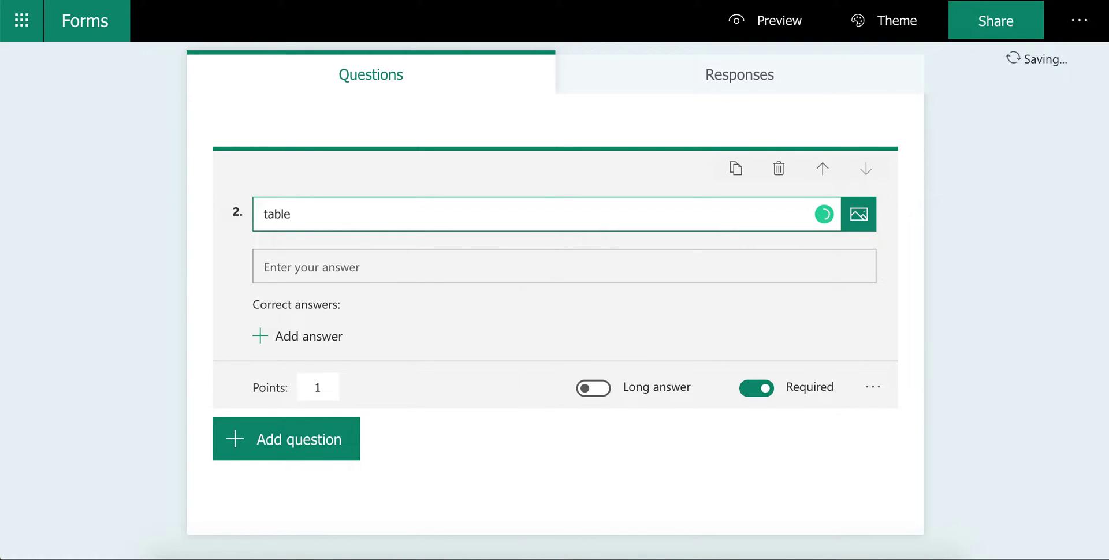
{"action": "key", "text": "BackSpace"}
{"action": "key", "text": "BackSpace"}
{"action": "key", "text": "BackSpace"}
{"action": "key", "text": "BackSpace"}
{"action": "key", "text": "BackSpace"}
{"action": "left_click", "coordinate": [334, 343]}
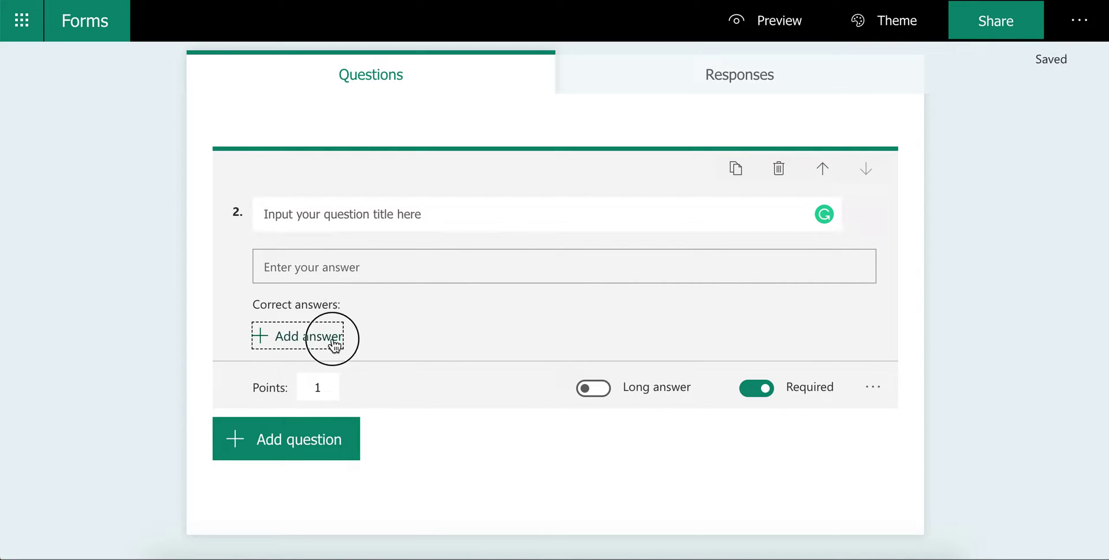
{"action": "type", "text": "table"}
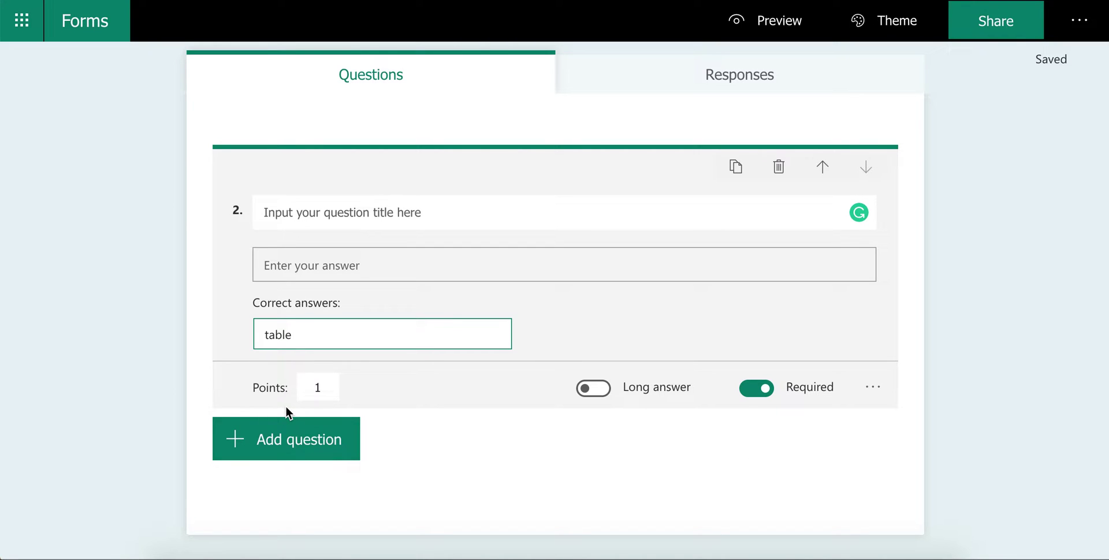
{"action": "scroll", "coordinate": [335, 313], "scroll_direction": "up", "scroll_amount": 5}
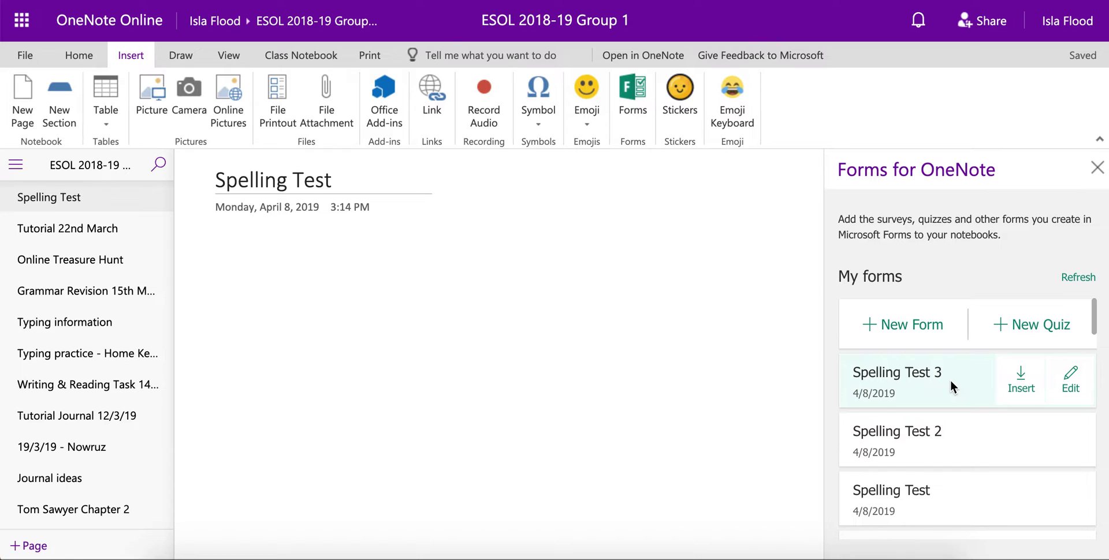
Step: Embed the Spelling Test 3 quiz on the page with a blank line above it
{"action": "left_click", "coordinate": [1019, 379]}
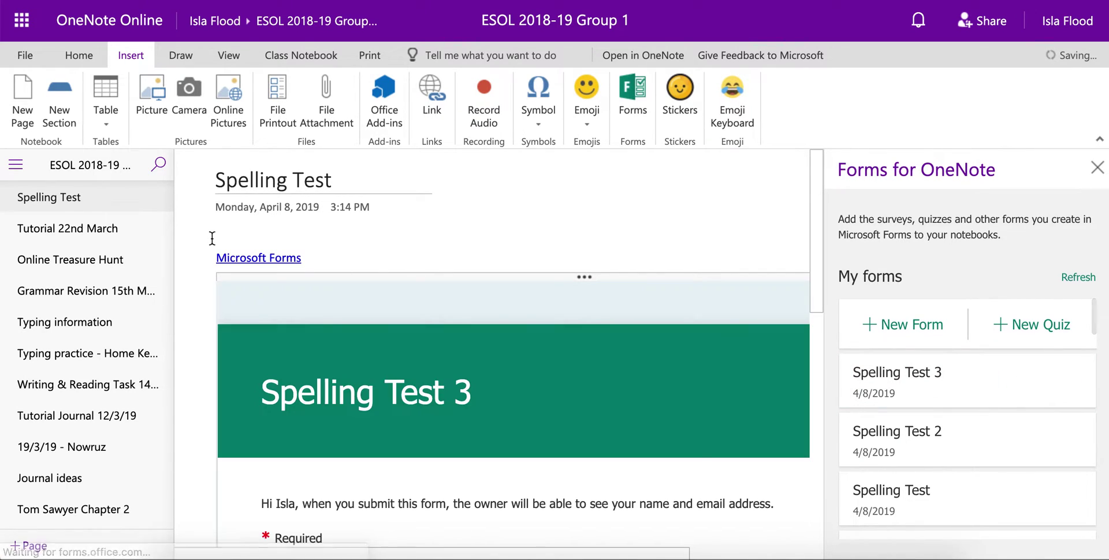
{"action": "key", "text": "Return"}
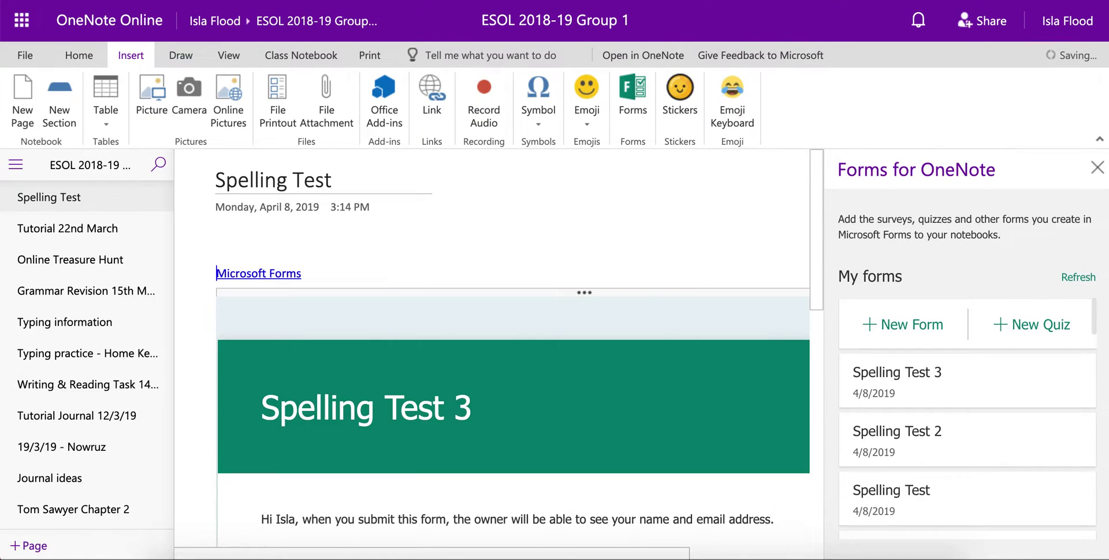
Step: Record an audio clip on the Spelling Test page above the embedded quiz
{"action": "left_click", "coordinate": [485, 118]}
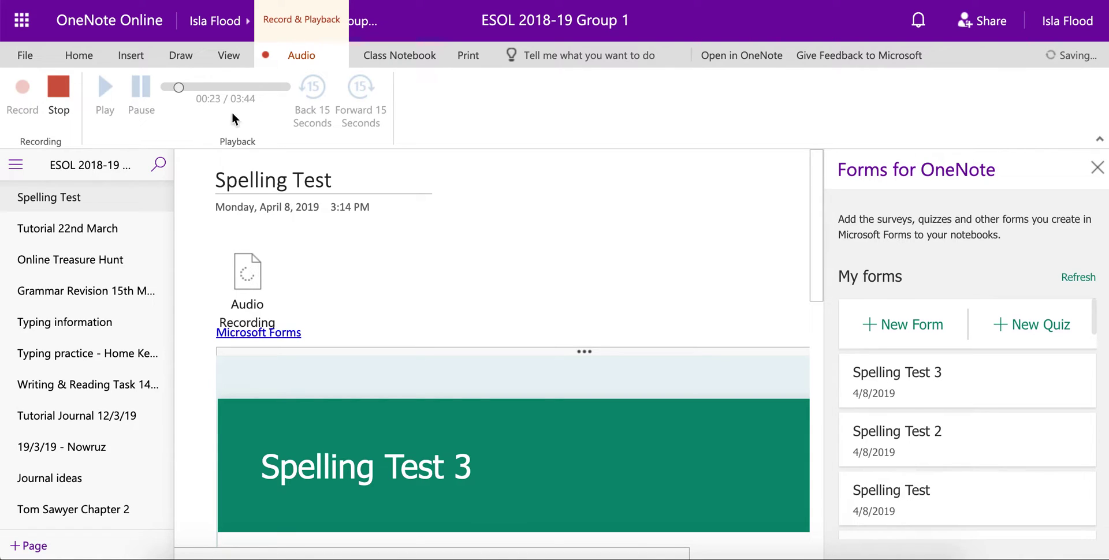
{"action": "left_click", "coordinate": [59, 92]}
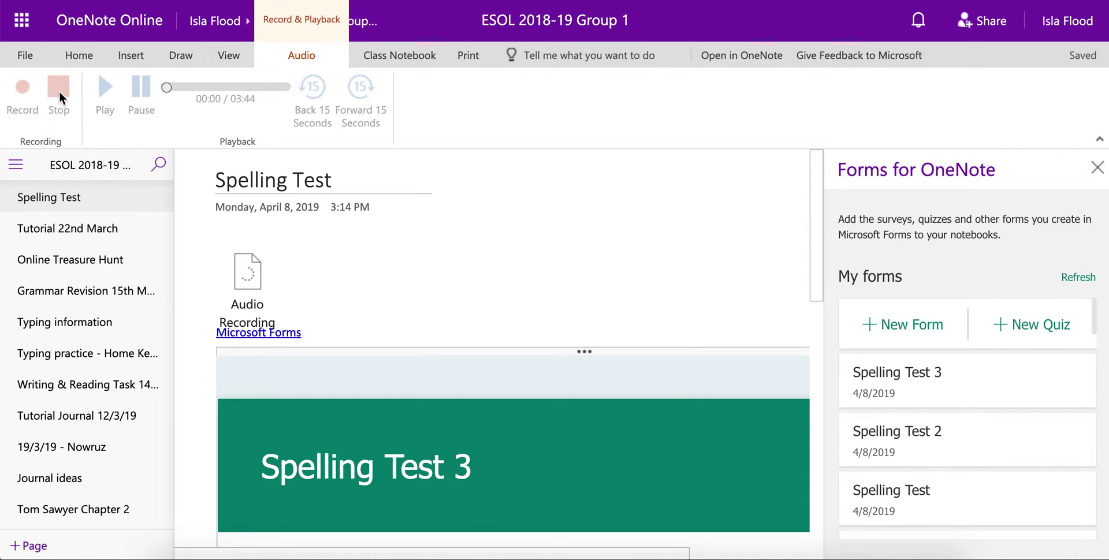
{"action": "scroll", "coordinate": [508, 324], "scroll_direction": "down", "scroll_amount": 5}
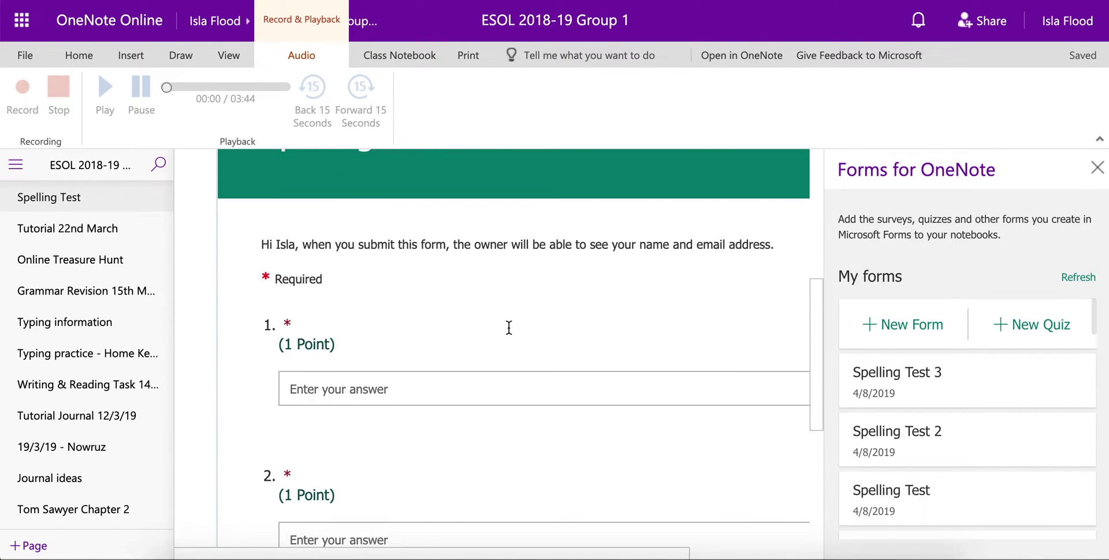
{"action": "scroll", "coordinate": [509, 328], "scroll_direction": "up", "scroll_amount": 4}
{"action": "scroll", "coordinate": [508, 326], "scroll_direction": "up", "scroll_amount": 3}
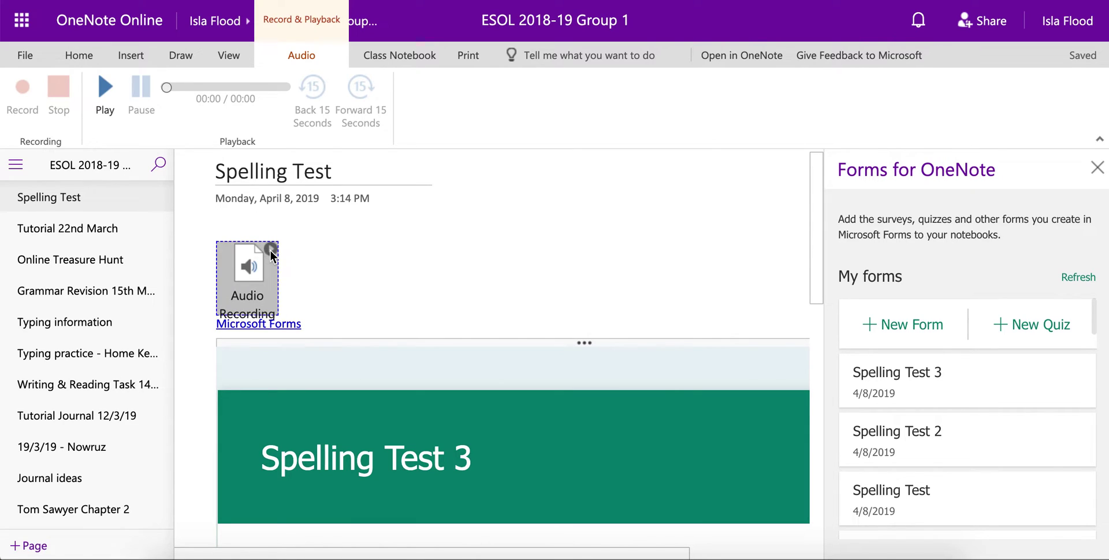
Step: Play the audio recording, then pause it
{"action": "left_click", "coordinate": [271, 250]}
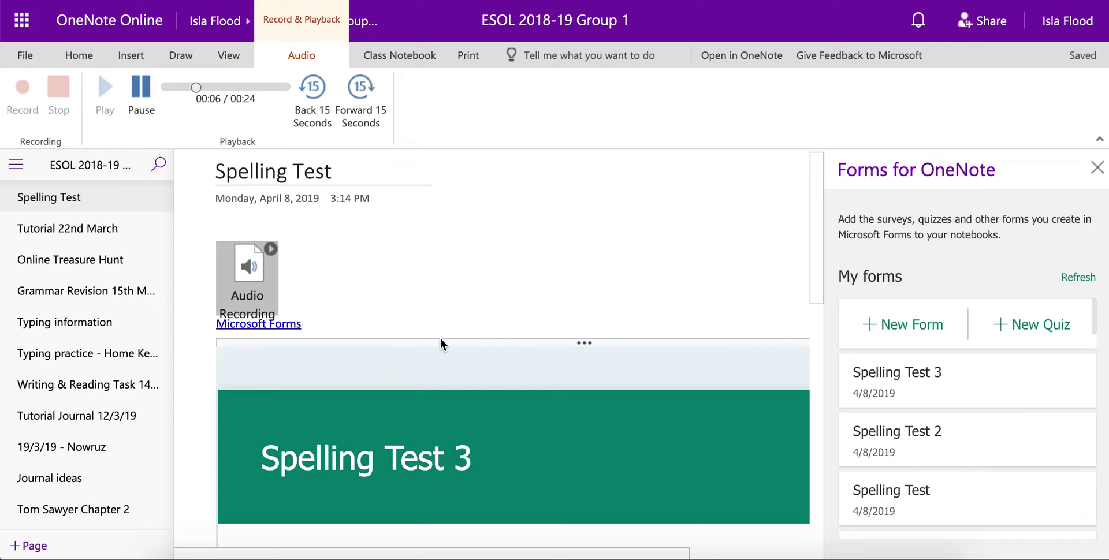
{"action": "scroll", "coordinate": [440, 338], "scroll_direction": "down", "scroll_amount": 5}
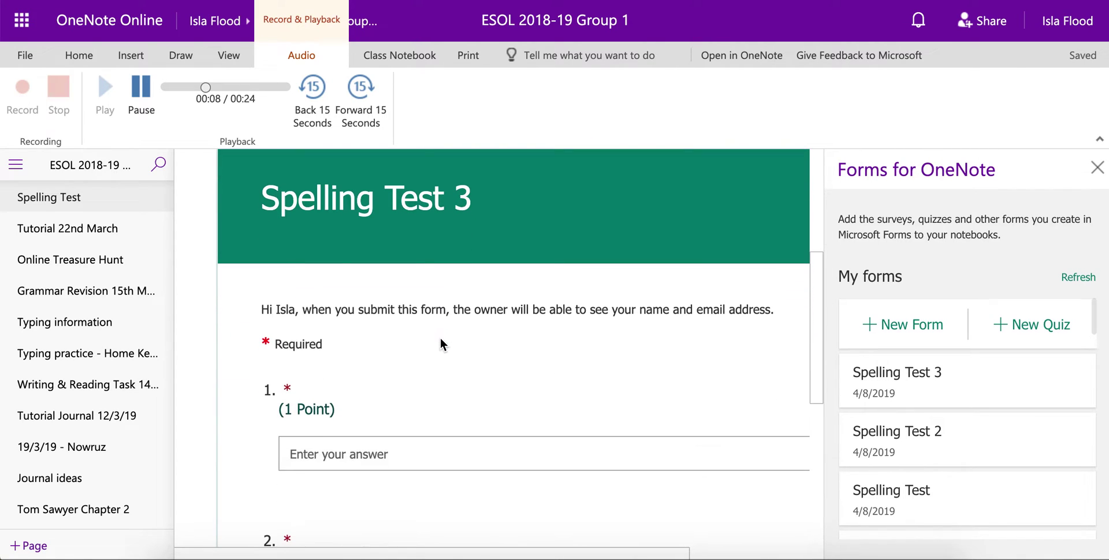
{"action": "left_click", "coordinate": [139, 85]}
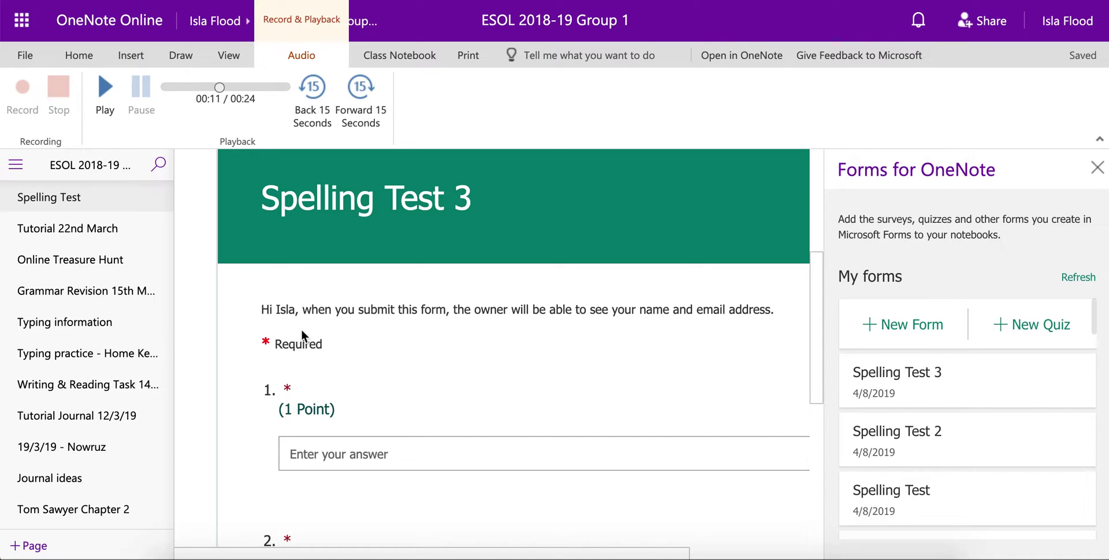
Step: Answer 'because' for question 1 and 'hallo' for question 2 in the embedded quiz
{"action": "left_click", "coordinate": [312, 452]}
{"action": "type", "text": "because"}
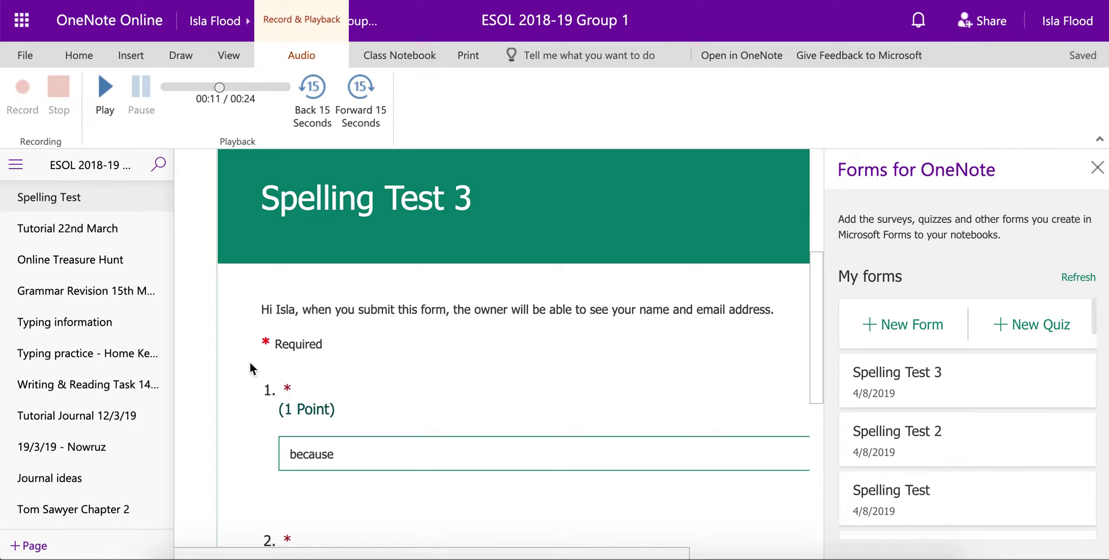
{"action": "scroll", "coordinate": [536, 482], "scroll_direction": "down", "scroll_amount": 2}
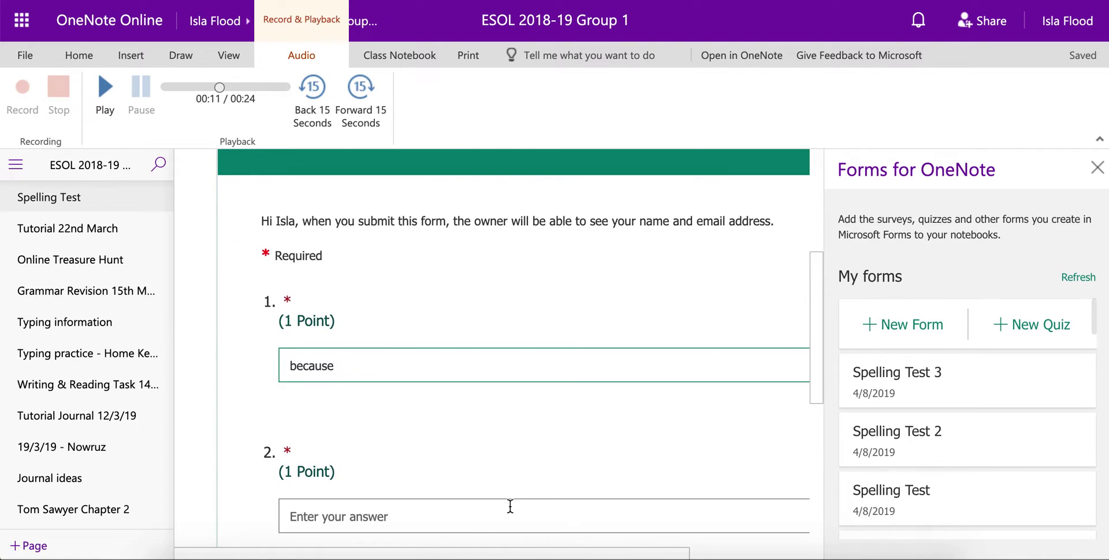
{"action": "left_click", "coordinate": [508, 508]}
{"action": "type", "text": "hallo"}
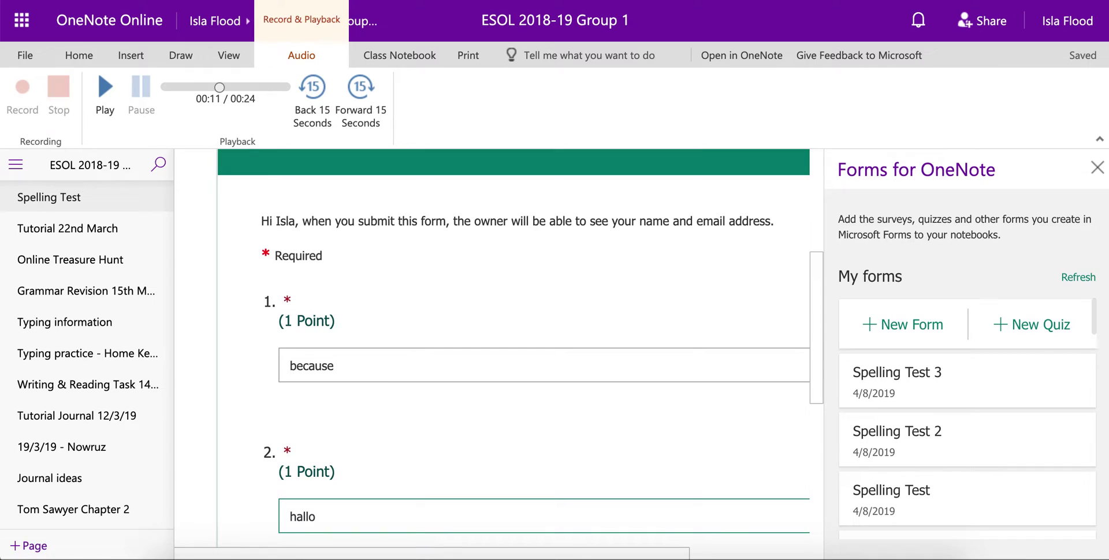
{"action": "scroll", "coordinate": [513, 347], "scroll_direction": "down", "scroll_amount": 3}
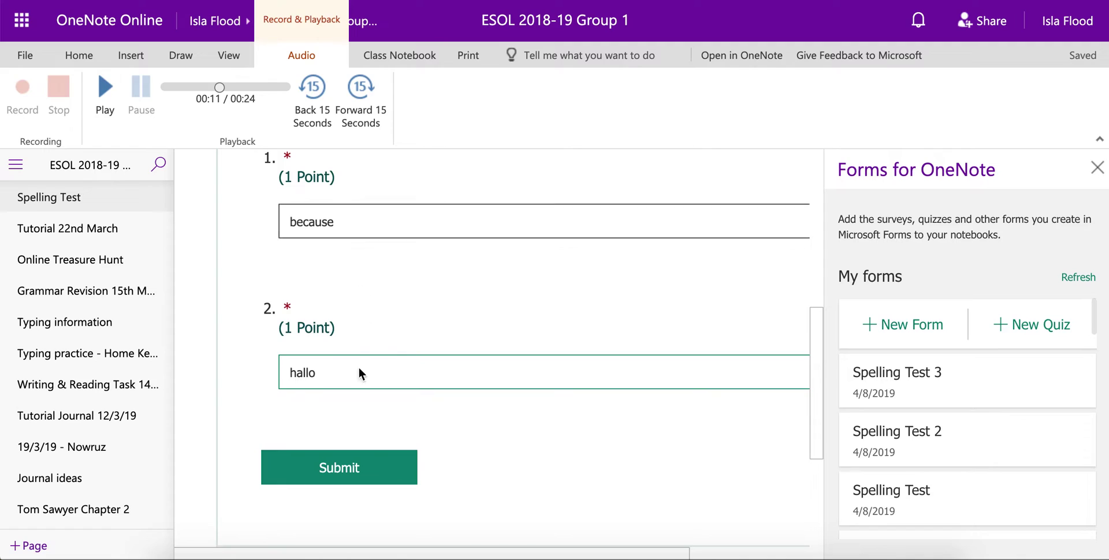
Step: Submit the quiz answers and view the results showing 1/2 points
{"action": "left_click", "coordinate": [356, 468]}
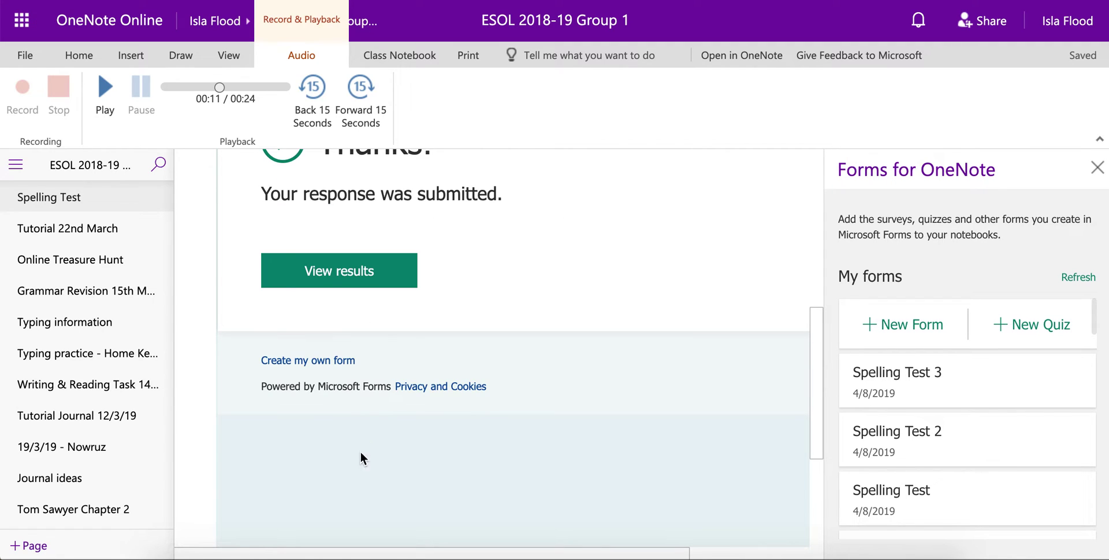
{"action": "scroll", "coordinate": [399, 312], "scroll_direction": "up", "scroll_amount": 2}
{"action": "left_click", "coordinate": [361, 376]}
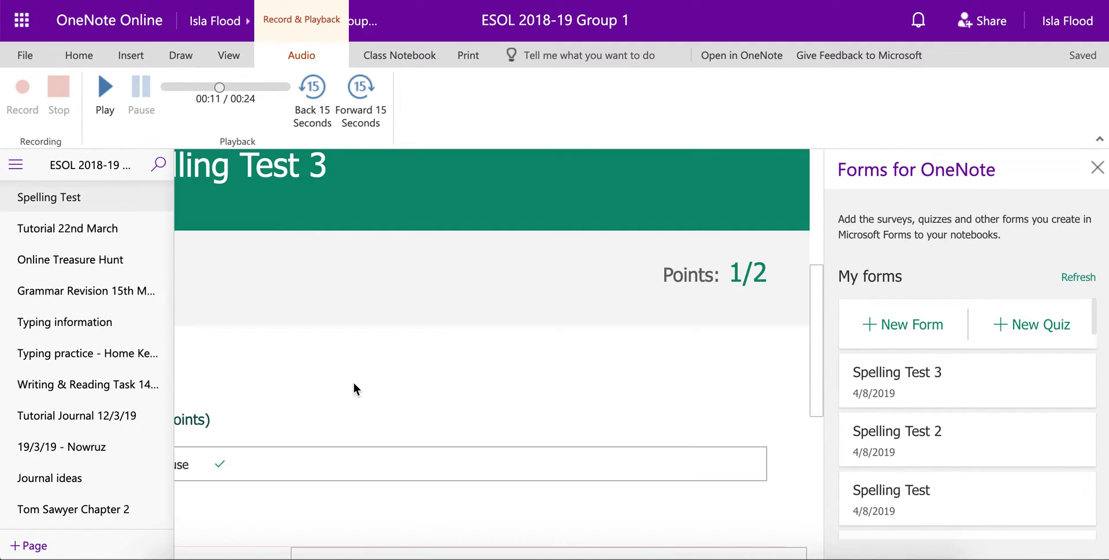
{"action": "scroll", "coordinate": [354, 383], "scroll_direction": "left", "scroll_amount": 2}
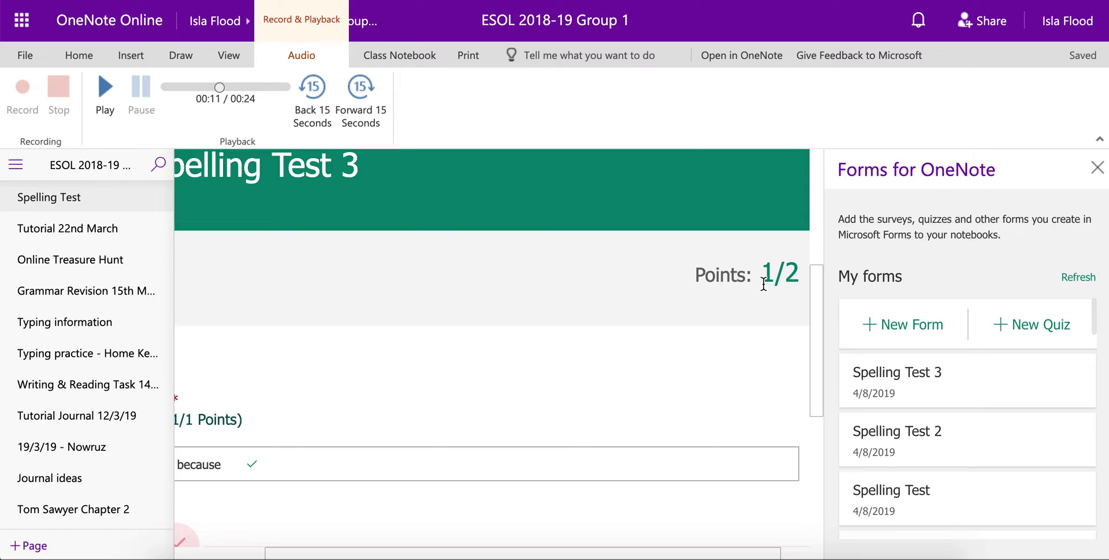
{"action": "scroll", "coordinate": [763, 283], "scroll_direction": "left", "scroll_amount": 1}
{"action": "scroll", "coordinate": [764, 283], "scroll_direction": "down", "scroll_amount": 3}
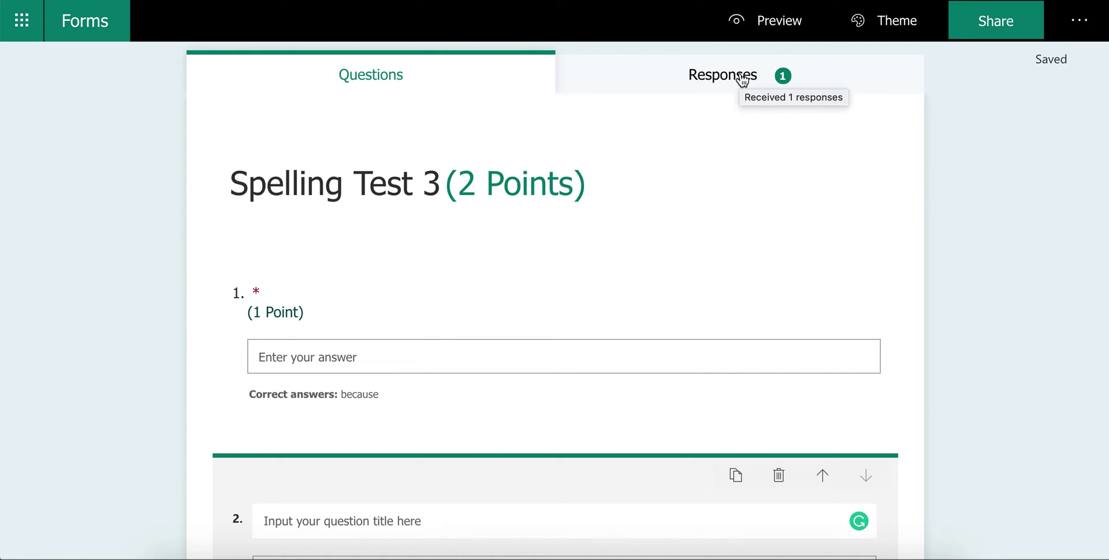
Step: Check the Responses summary: question 1 correct, question 2 answered 'hallo' incorrectly
{"action": "left_click", "coordinate": [742, 81]}
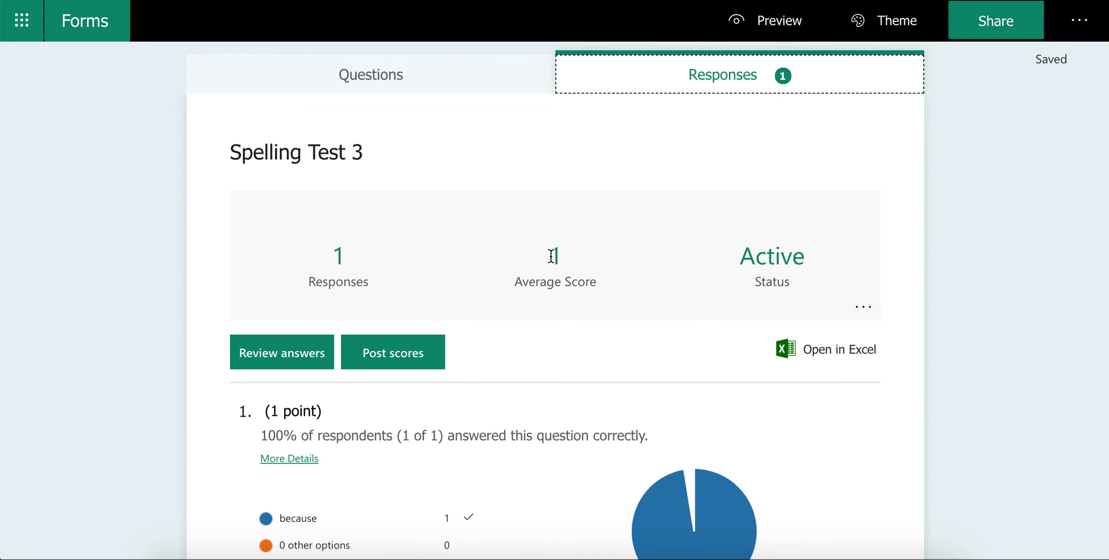
{"action": "scroll", "coordinate": [551, 256], "scroll_direction": "down", "scroll_amount": 5}
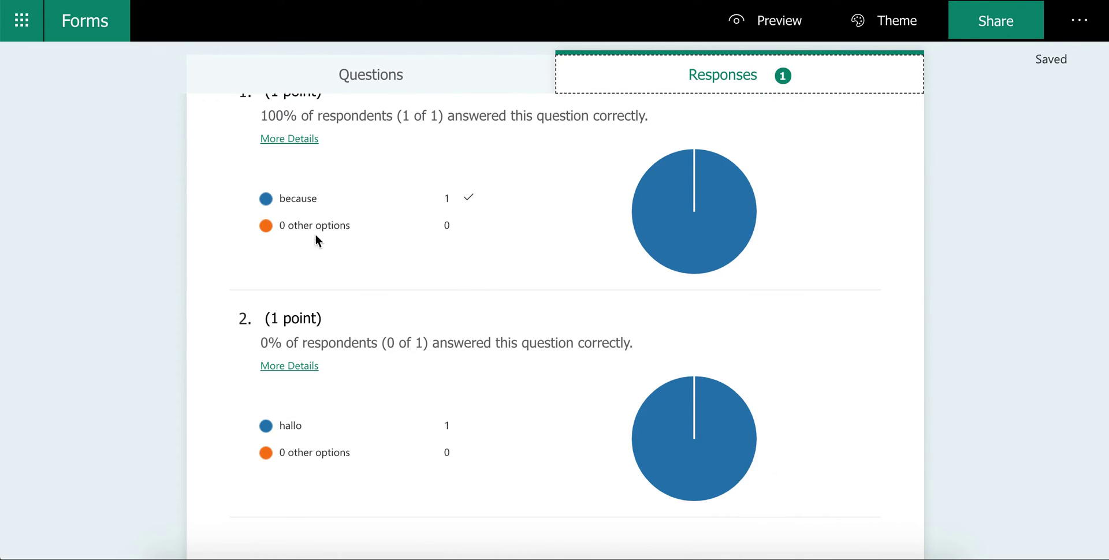
{"action": "mouse_move", "coordinate": [351, 191]}
{"action": "scroll", "coordinate": [364, 267], "scroll_direction": "up", "scroll_amount": 5}
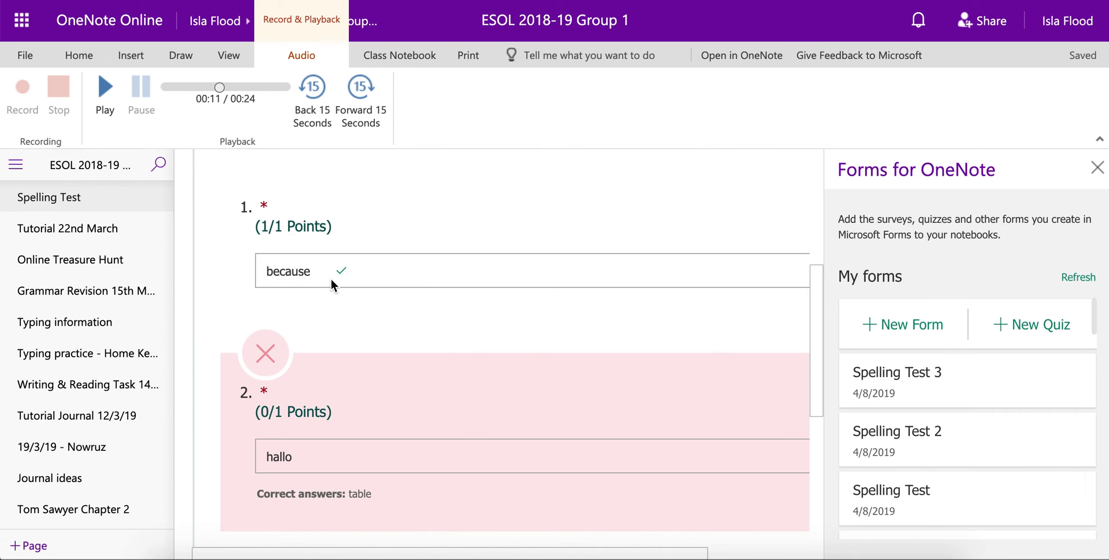
Step: Close the Forms pane and choose Distribute Page from the Class Notebook tools
{"action": "scroll", "coordinate": [330, 279], "scroll_direction": "up", "scroll_amount": 3}
{"action": "left_click", "coordinate": [1096, 168]}
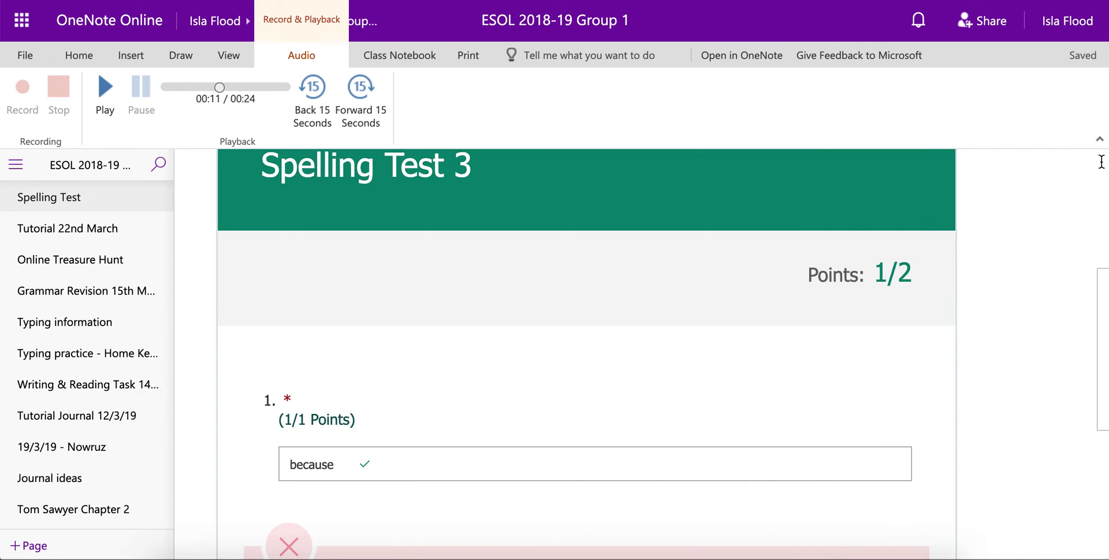
{"action": "scroll", "coordinate": [514, 238], "scroll_direction": "up", "scroll_amount": 3}
{"action": "scroll", "coordinate": [514, 237], "scroll_direction": "up", "scroll_amount": 2}
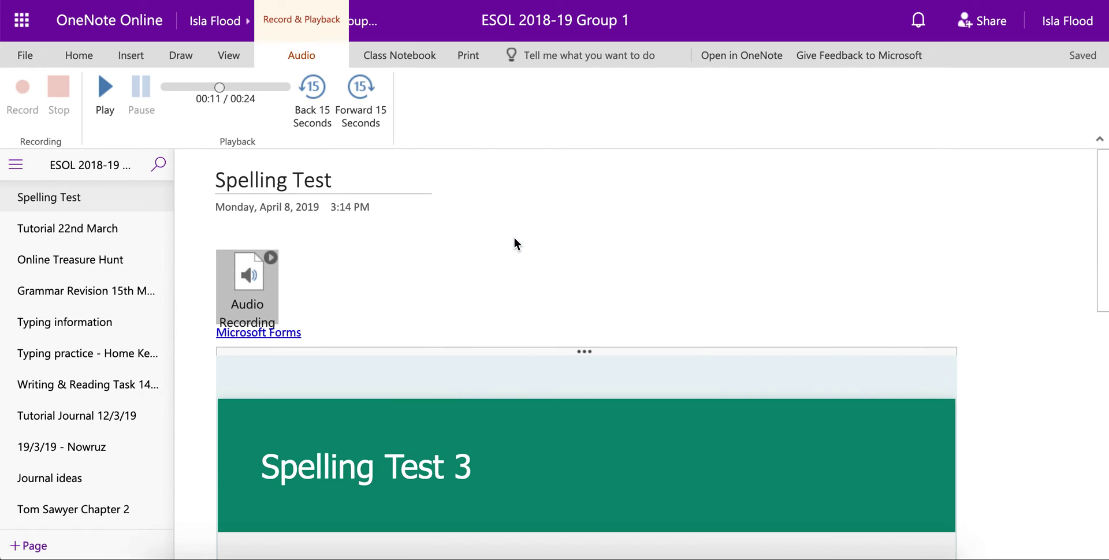
{"action": "left_click", "coordinate": [400, 52]}
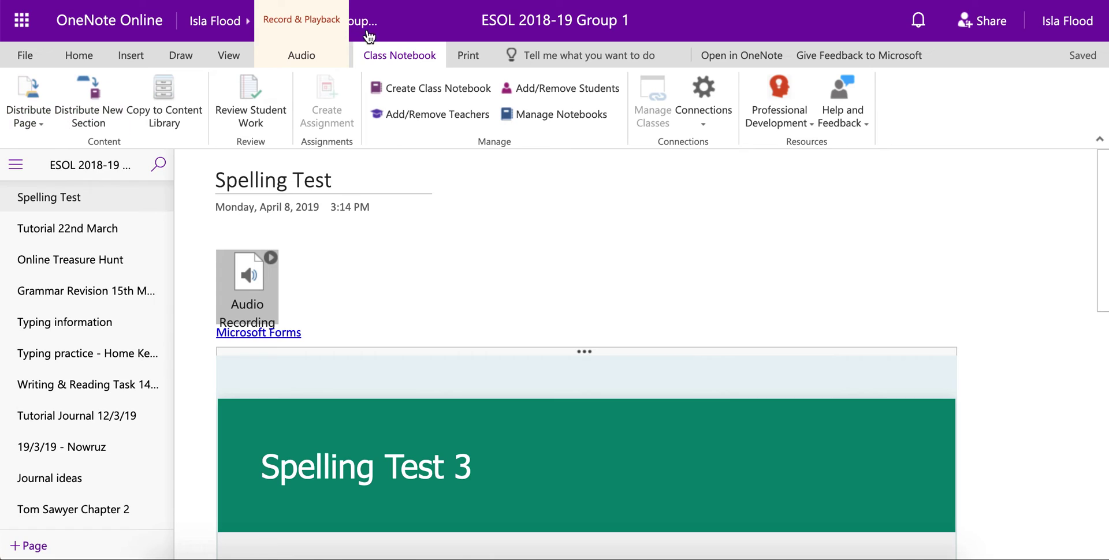
{"action": "left_click", "coordinate": [25, 125]}
Step: Reopen the Distribute Page pane after closing the first, still-loading attempt
{"action": "left_click", "coordinate": [36, 155]}
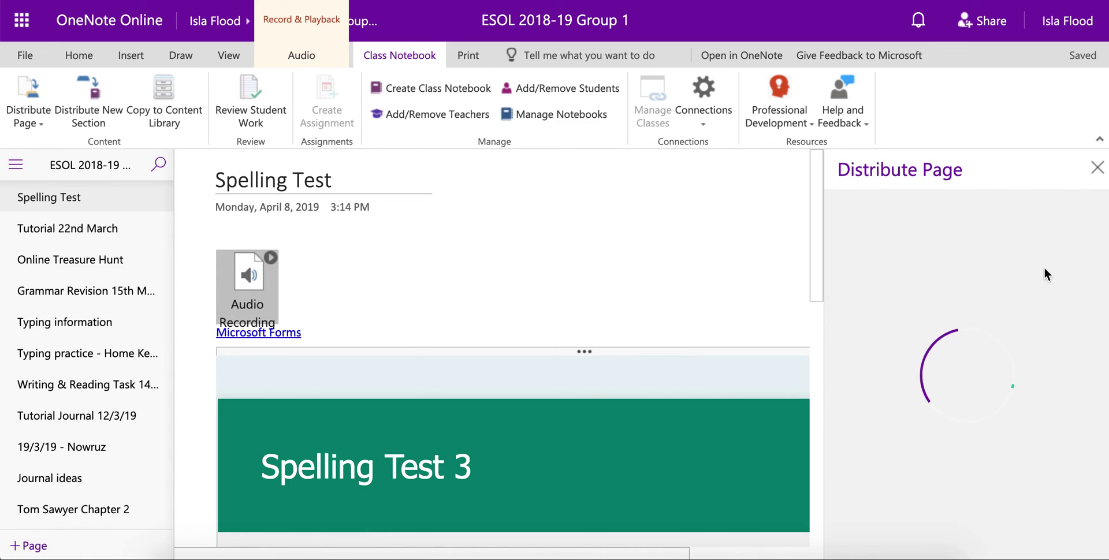
{"action": "left_click", "coordinate": [1095, 168]}
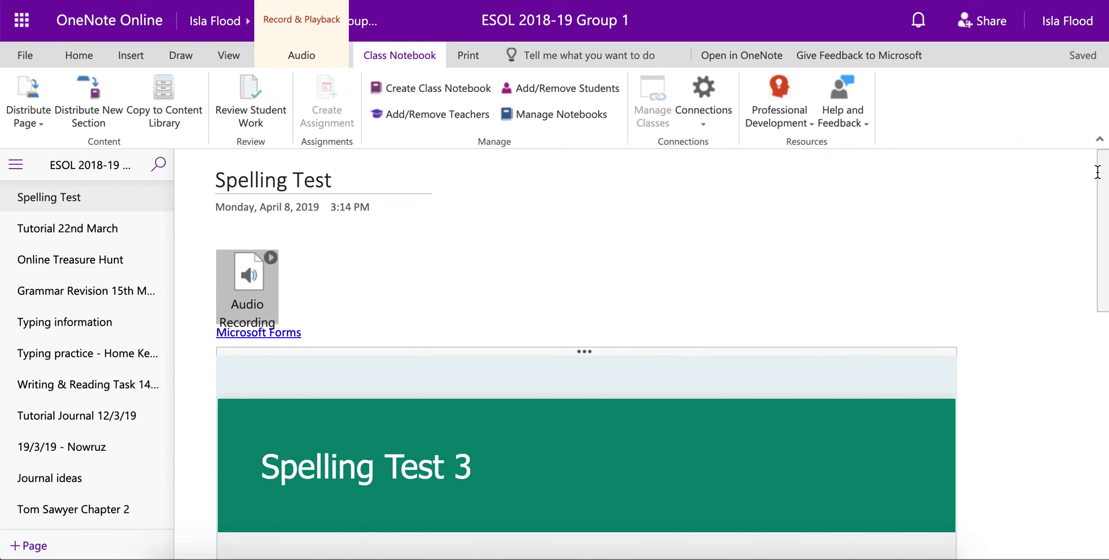
{"action": "left_click", "coordinate": [32, 106]}
{"action": "left_click", "coordinate": [49, 145]}
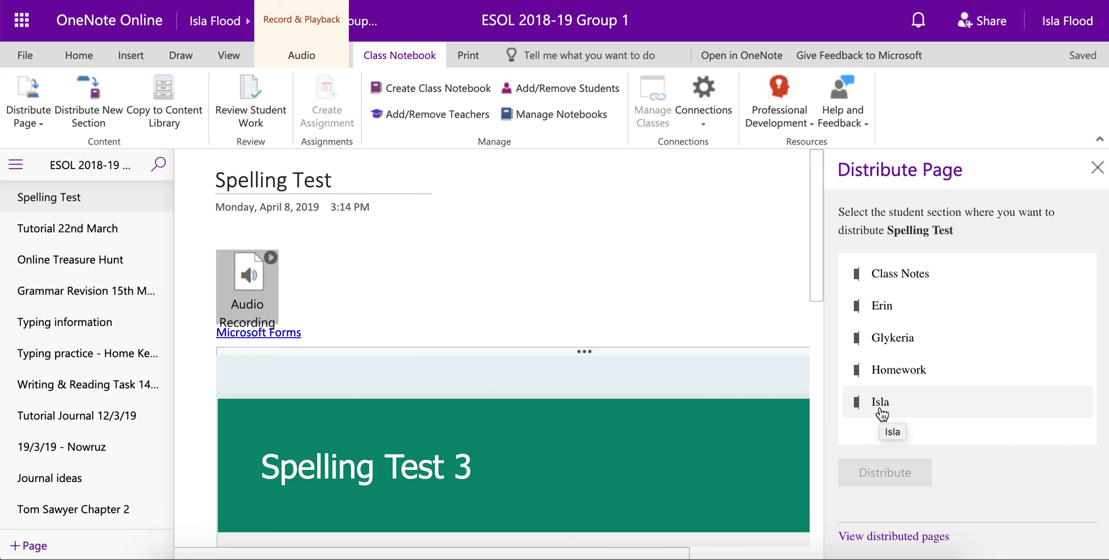
Step: Distribute the Spelling Test page to a student's section, then close the pane
{"action": "left_click", "coordinate": [882, 414]}
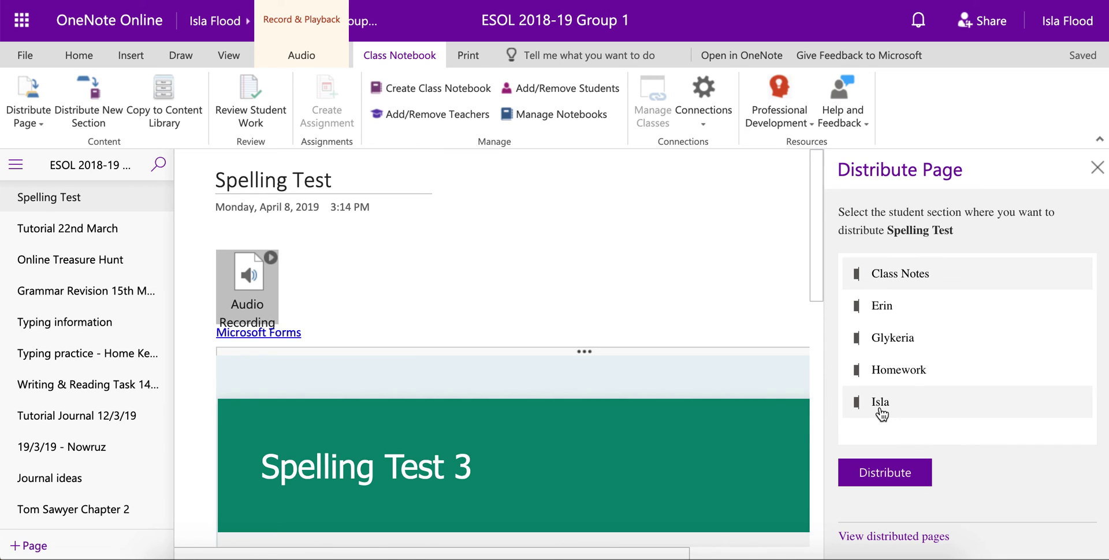
{"action": "left_click", "coordinate": [881, 475]}
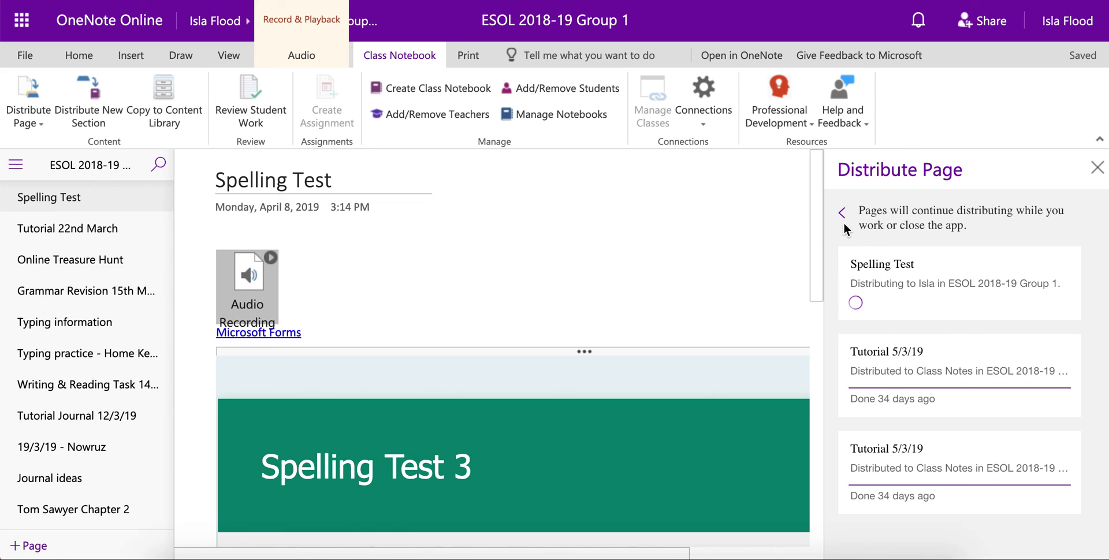
{"action": "left_click", "coordinate": [842, 213]}
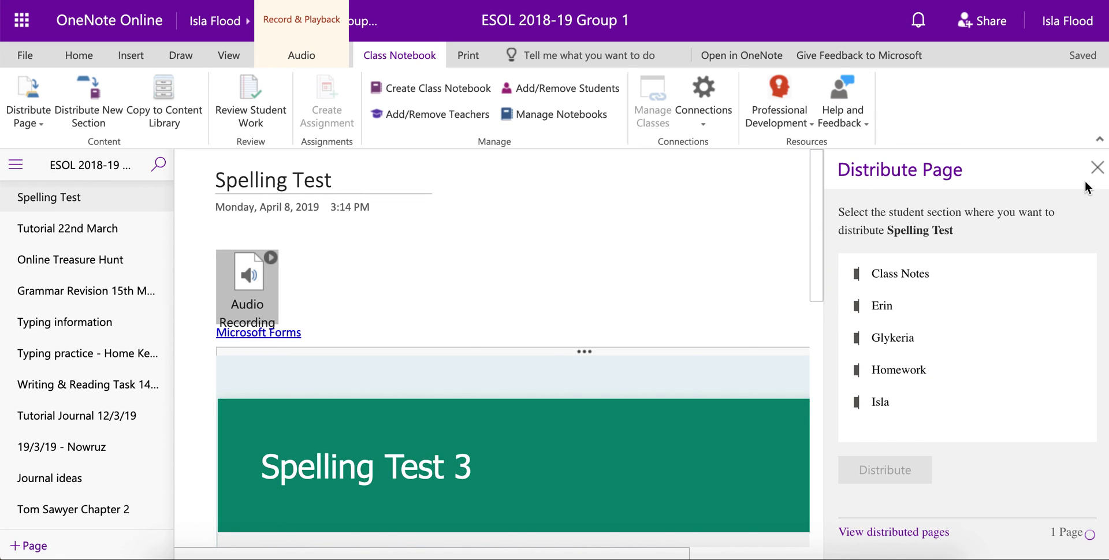
{"action": "left_click", "coordinate": [1097, 167]}
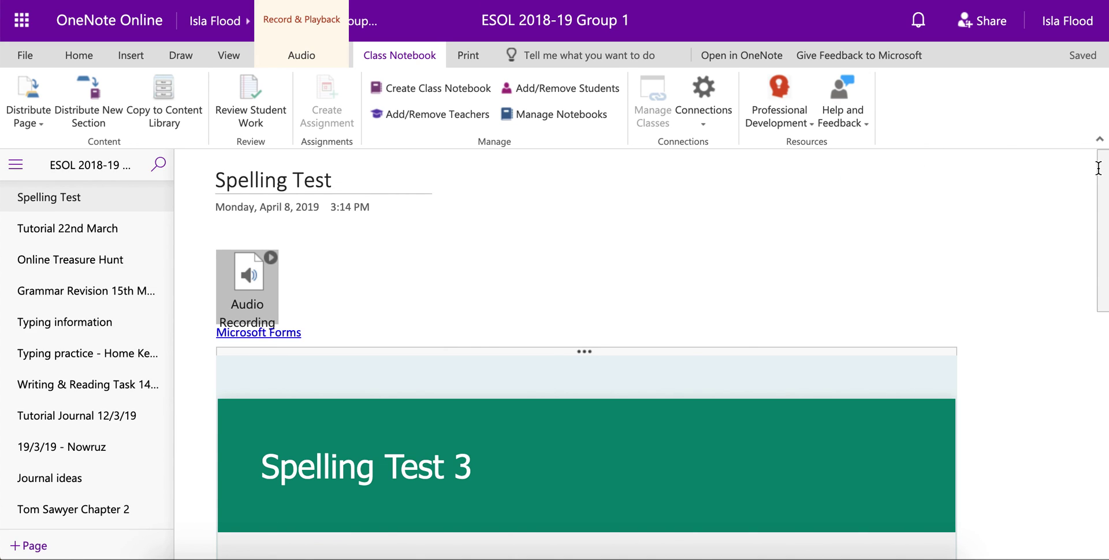